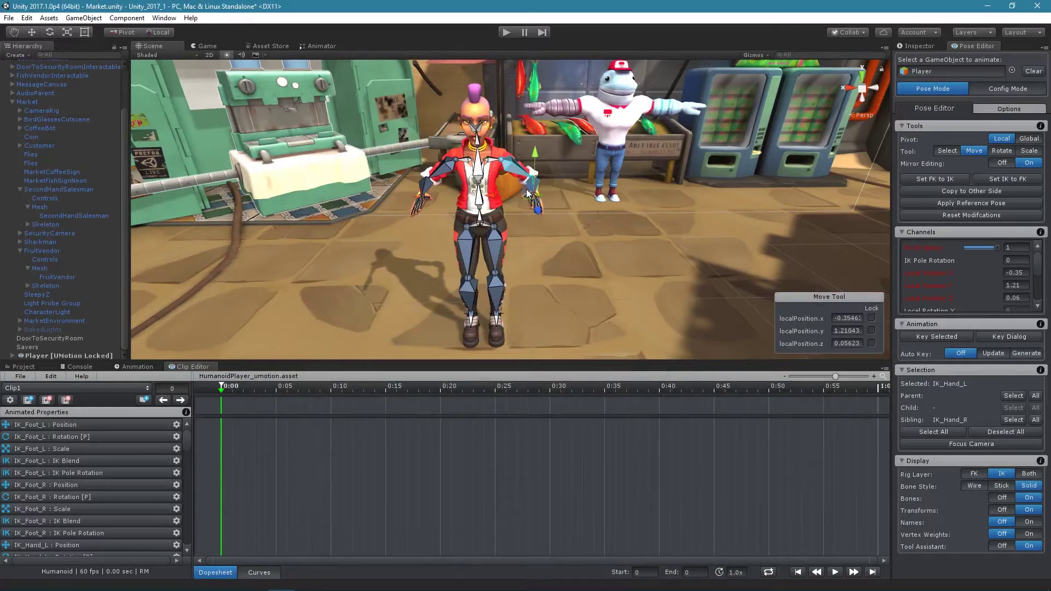
With mirror editing, lower the Player's hands to hip level, lift the dog's front paw, and raise CoffeeBot's arms.
left_click_drag(528, 193, 548, 150)
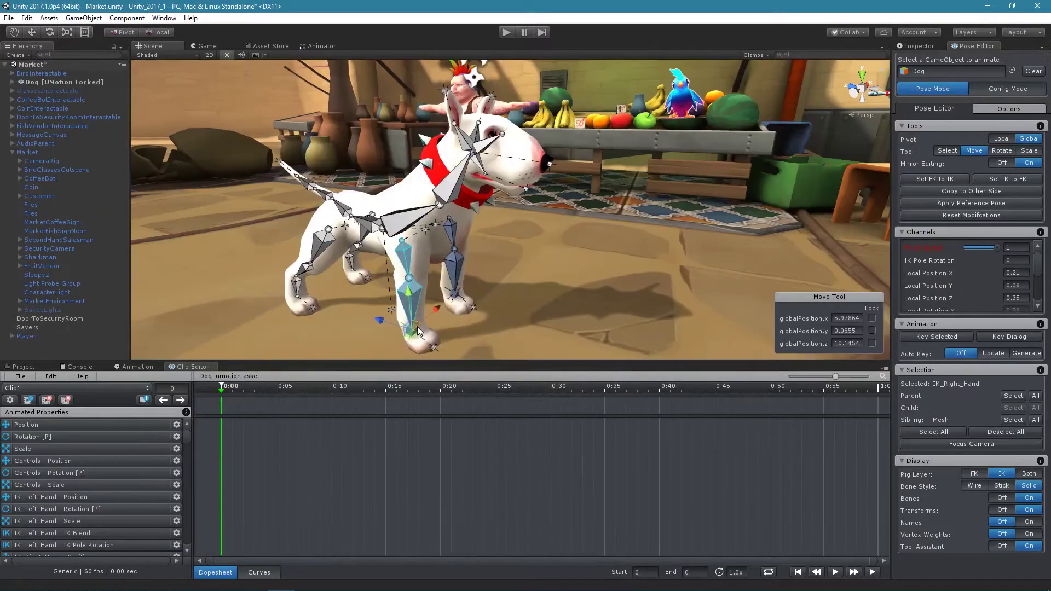
left_click_drag(417, 326, 438, 287)
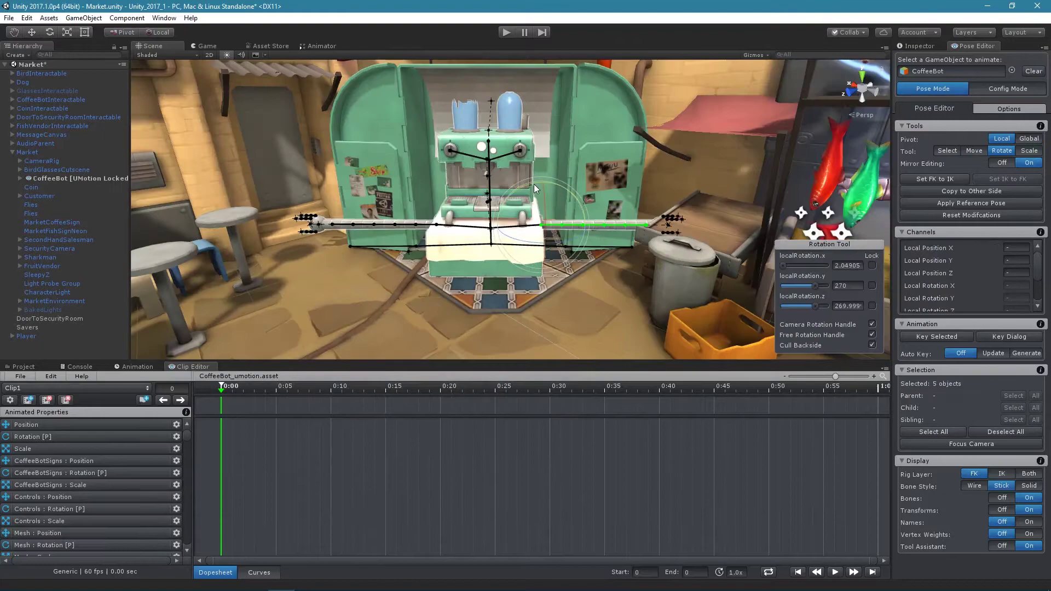
mouse_move(533, 184)
left_mouse_down()
mouse_move(504, 187)
mouse_move(513, 185)
left_mouse_up()
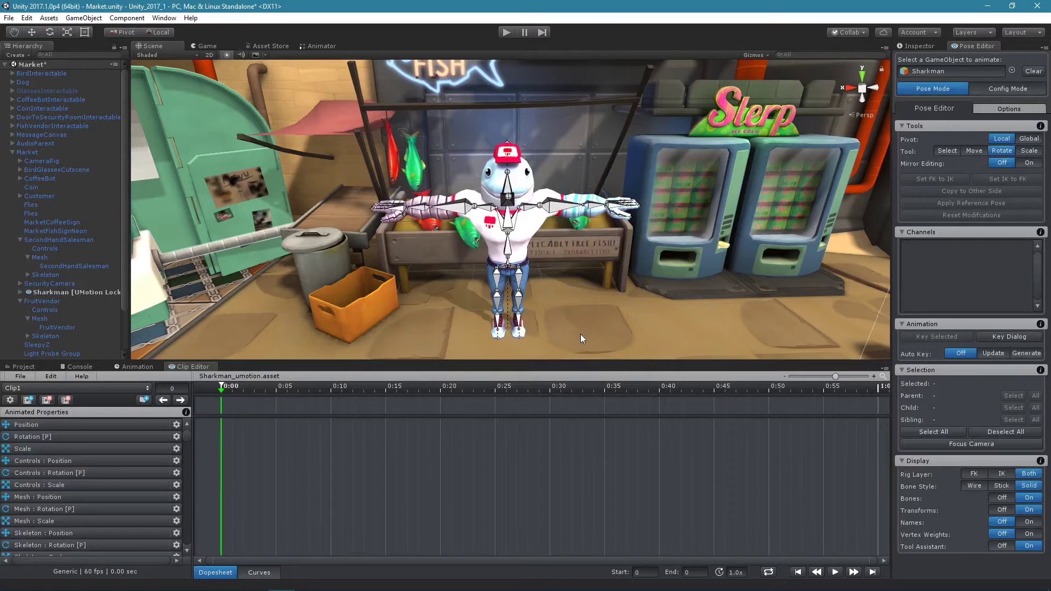
With Mirror Editing on, swing both of Sharkman's arms down from the T-pose and twist both forearms equally.
left_click(1028, 164)
left_click(572, 207)
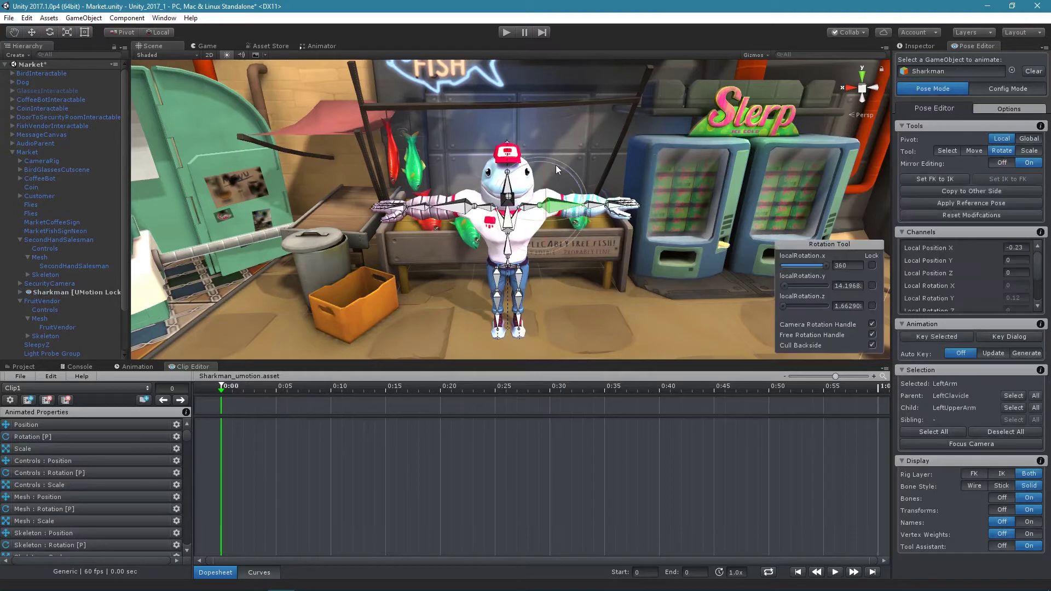
left_click_drag(557, 165, 617, 221)
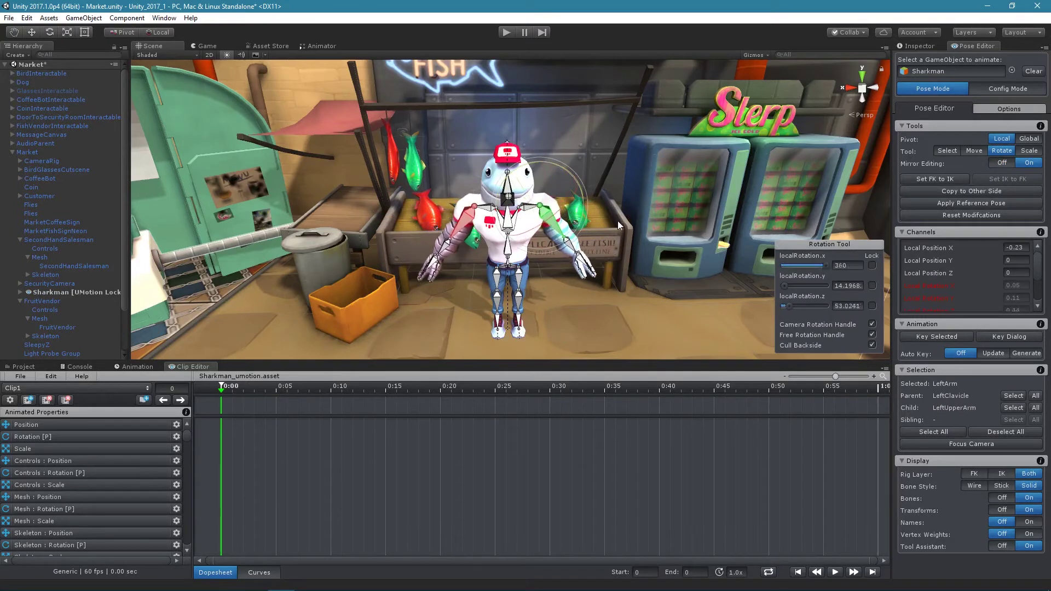
left_click(572, 250)
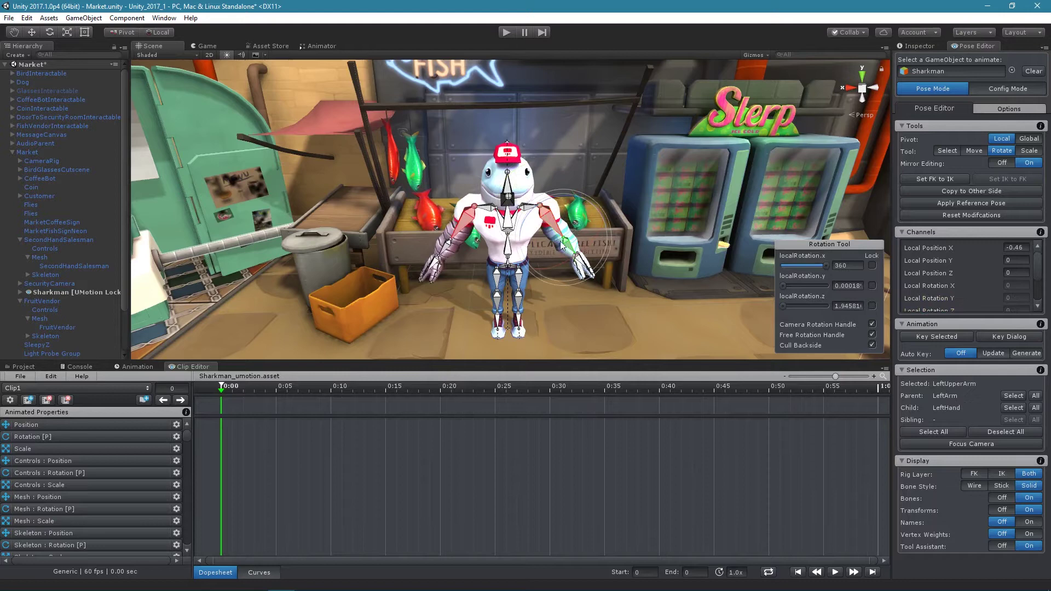
left_click_drag(562, 246, 600, 287)
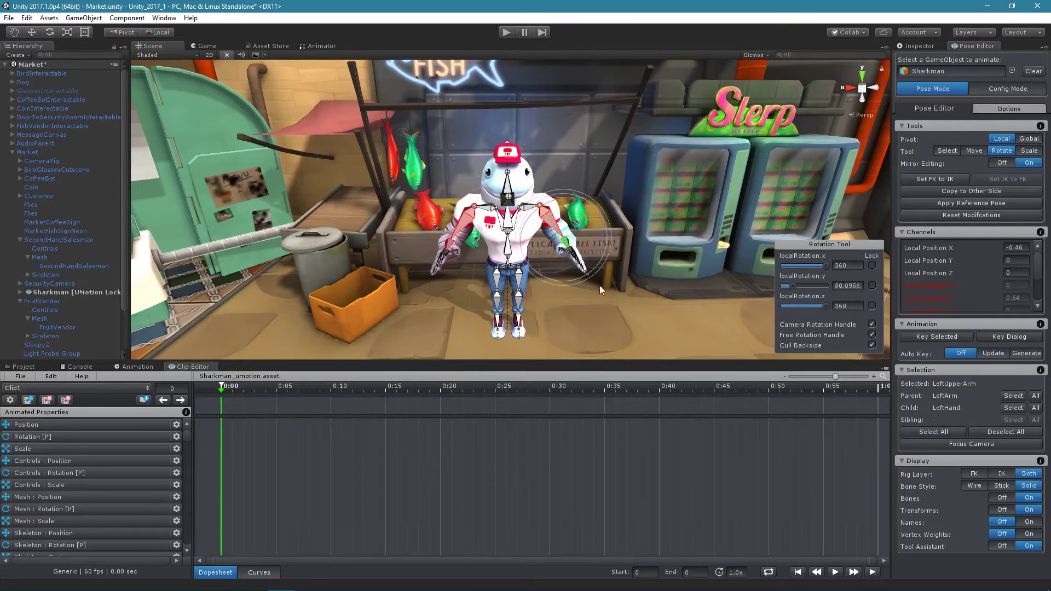
Turn Mirror Editing off, rotate only Sharkman's left thigh, then deselect it.
left_click(520, 283)
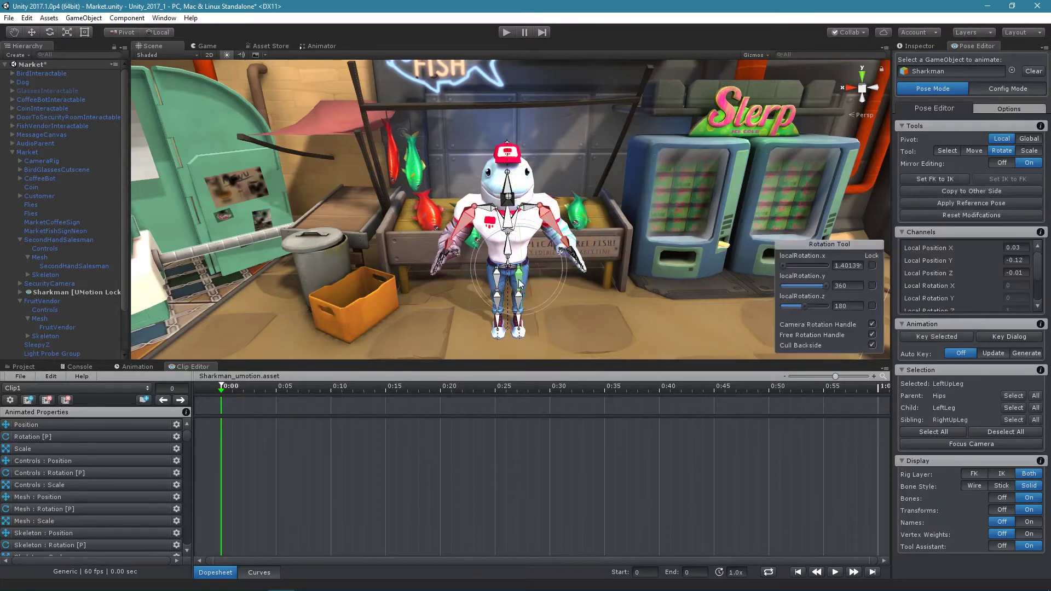
left_click(997, 162)
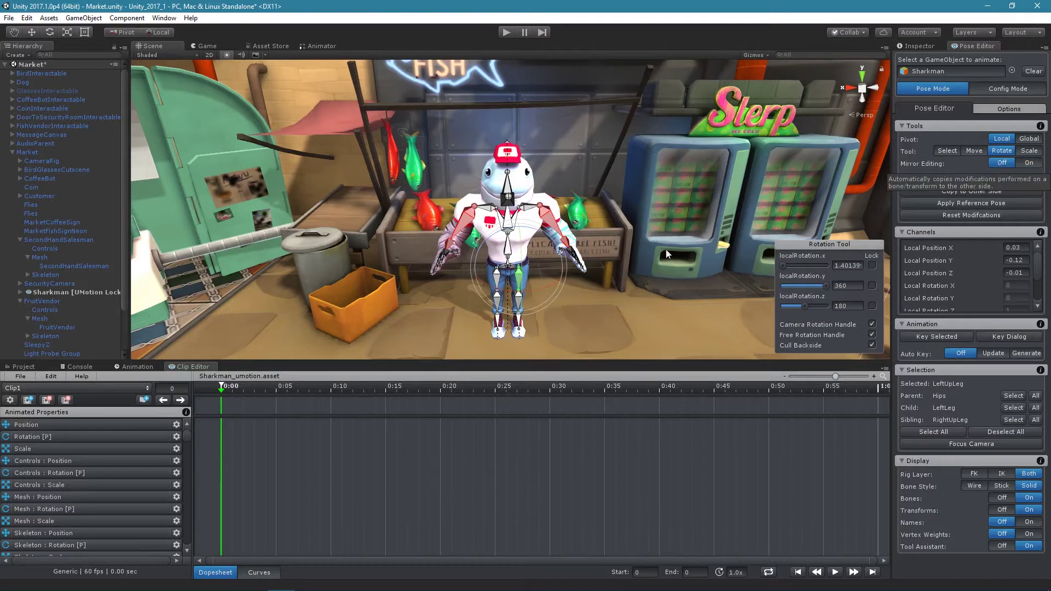
left_click_drag(525, 266, 526, 227)
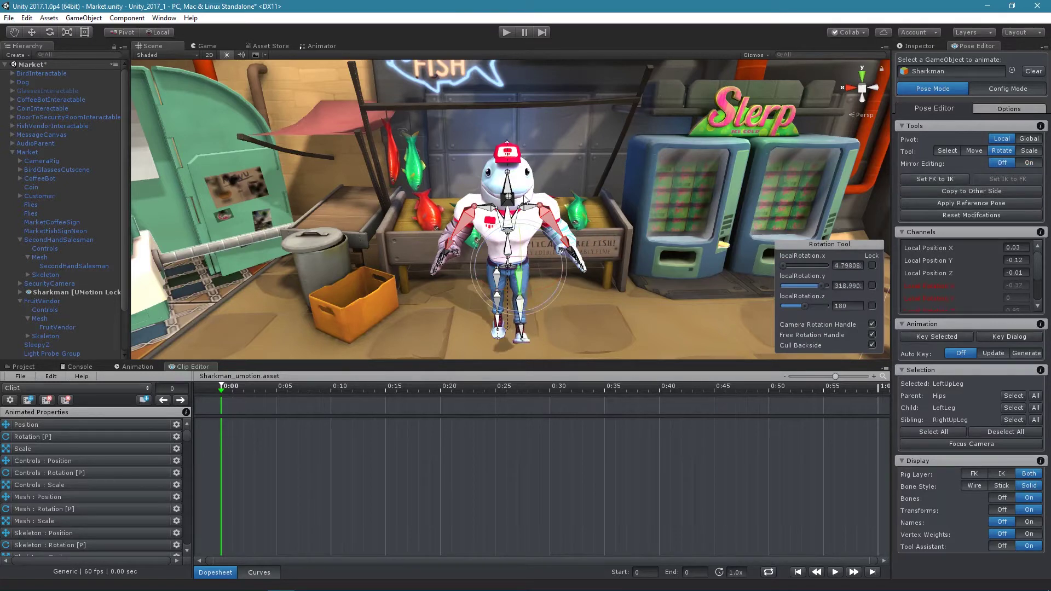
left_click(551, 307)
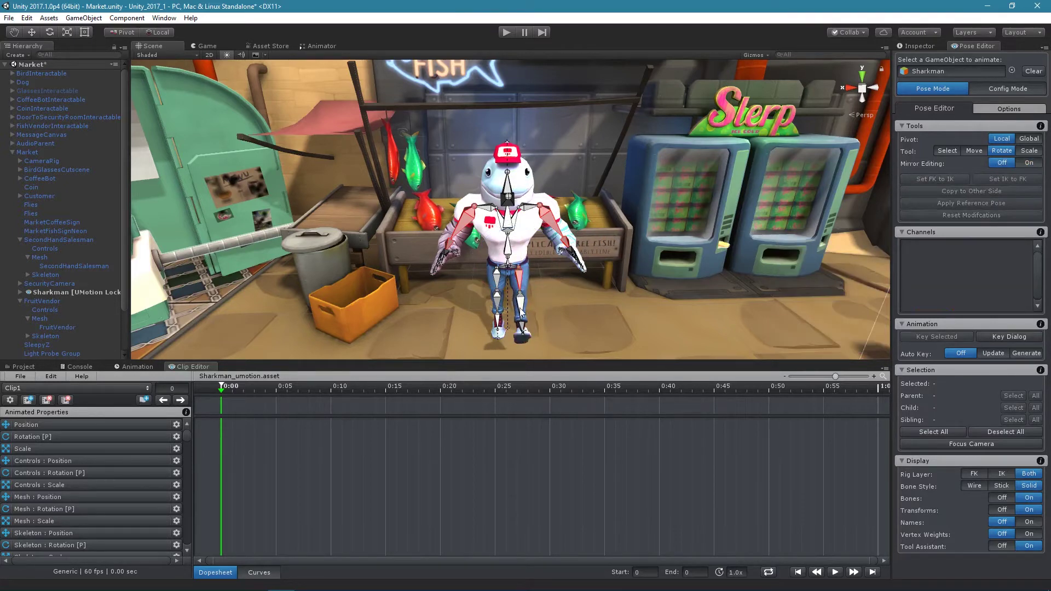
Copy only the rotation of the left thigh and lower leg bones onto Sharkman's right leg.
right_click(521, 311)
left_click(572, 297)
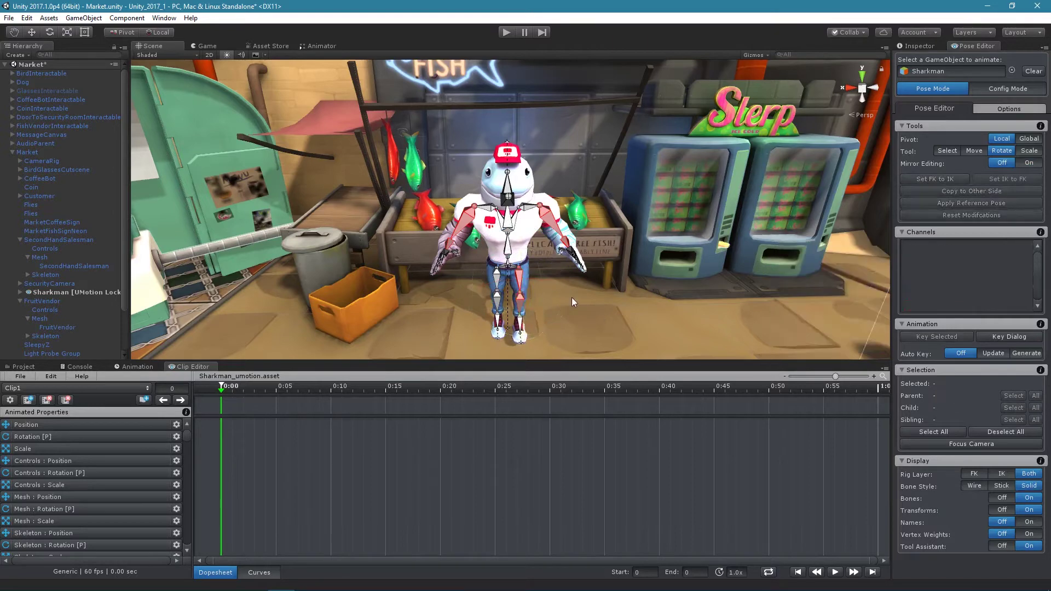
left_click(520, 280)
scroll(544, 320, "up", 2)
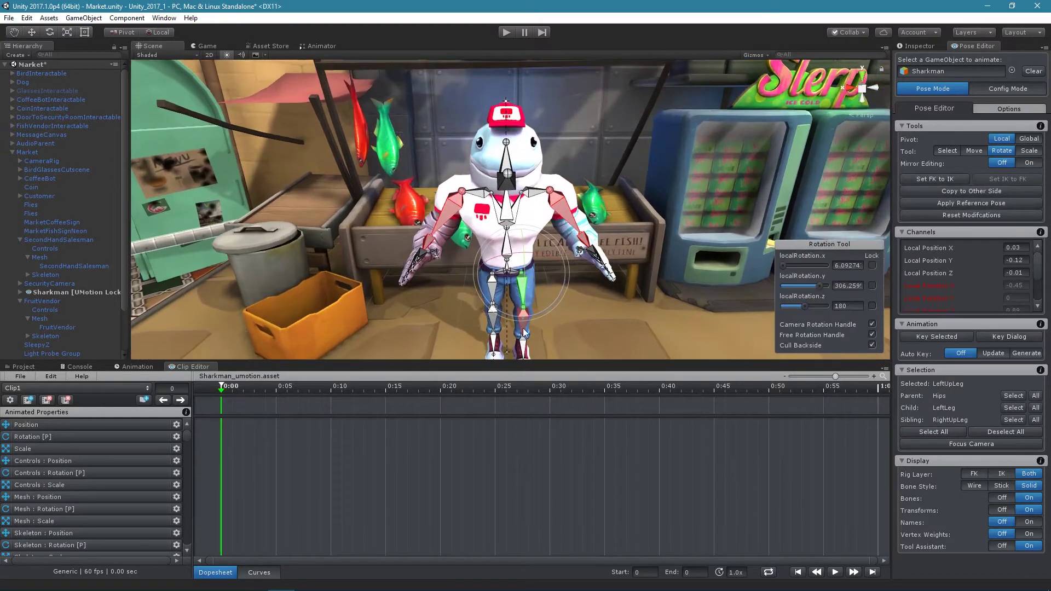
left_click(524, 328, "shift")
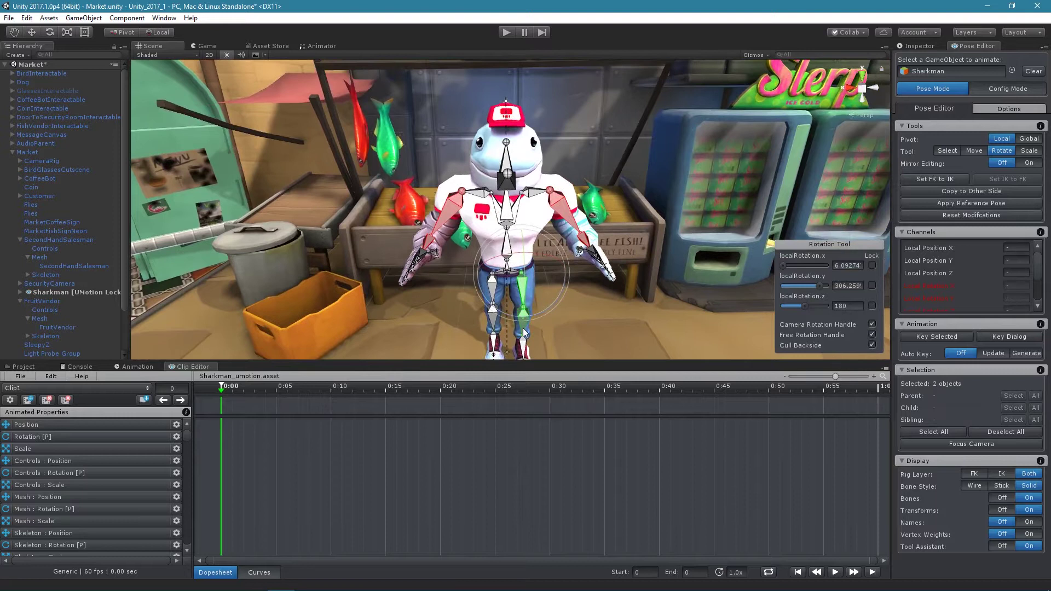
left_click(967, 192)
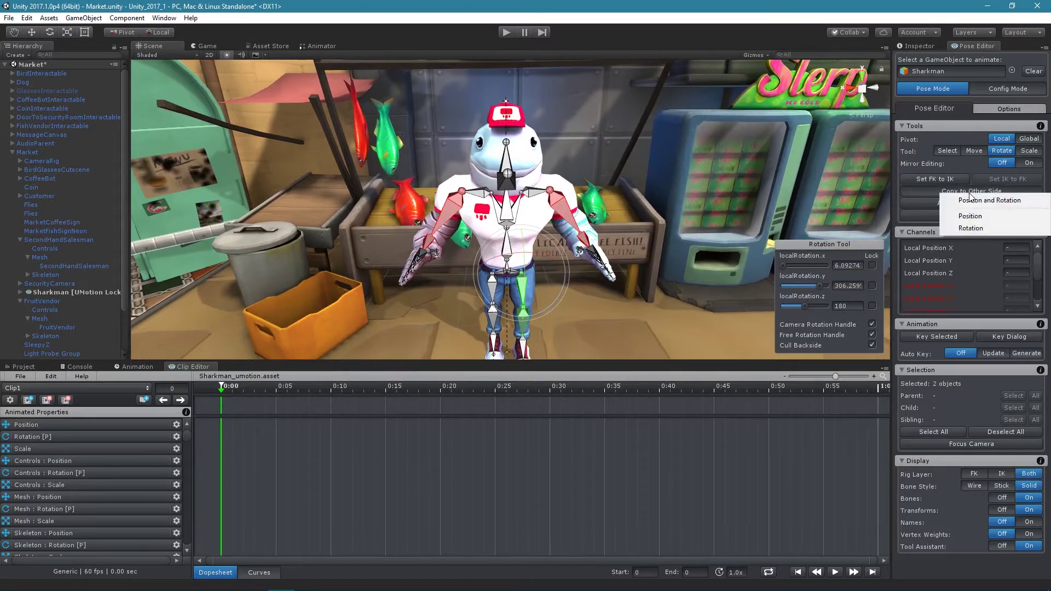
left_click(974, 230)
left_click(571, 319)
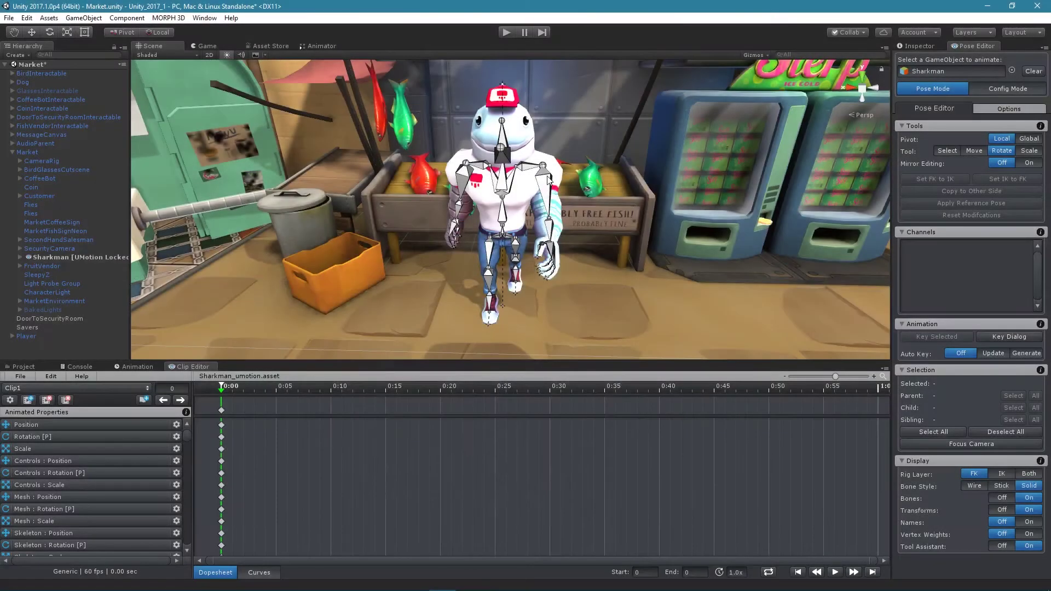
Select both arm bone chains and copy their position and rotation to the other side.
left_click(550, 179)
left_click(469, 183, "shift")
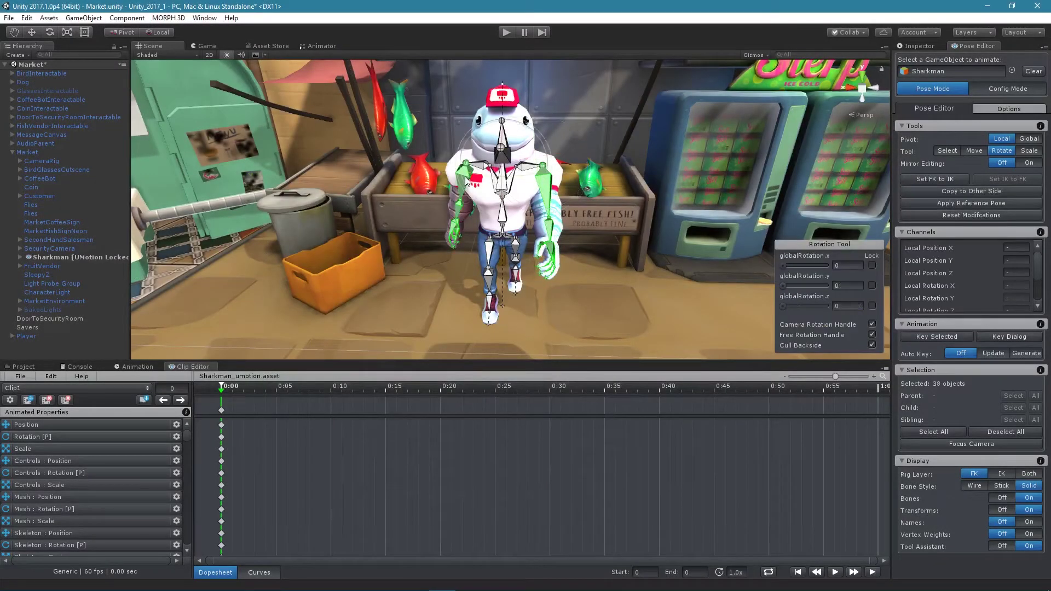
left_click(951, 191)
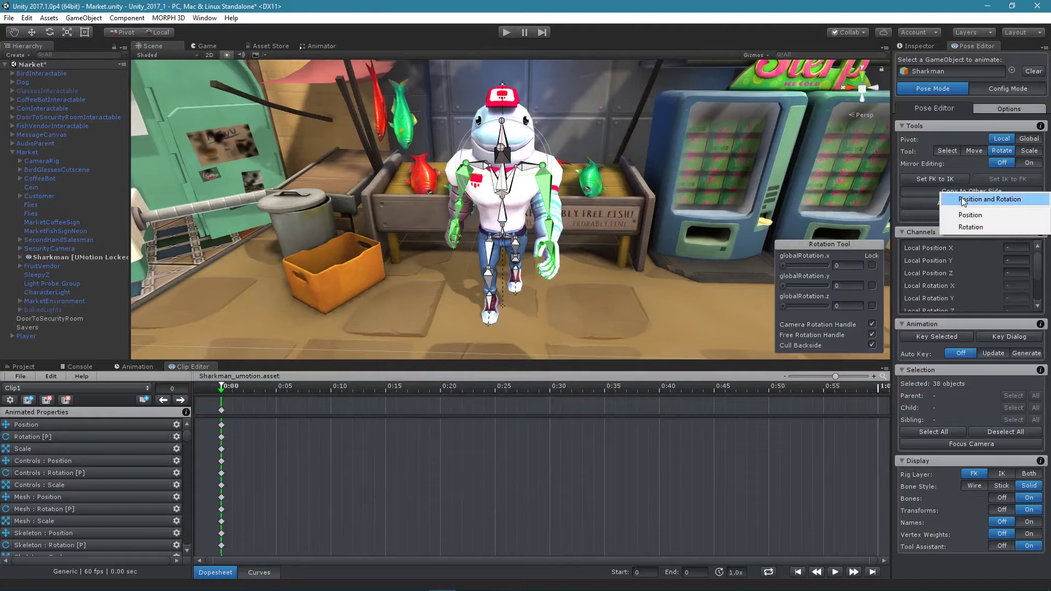
left_click(961, 201)
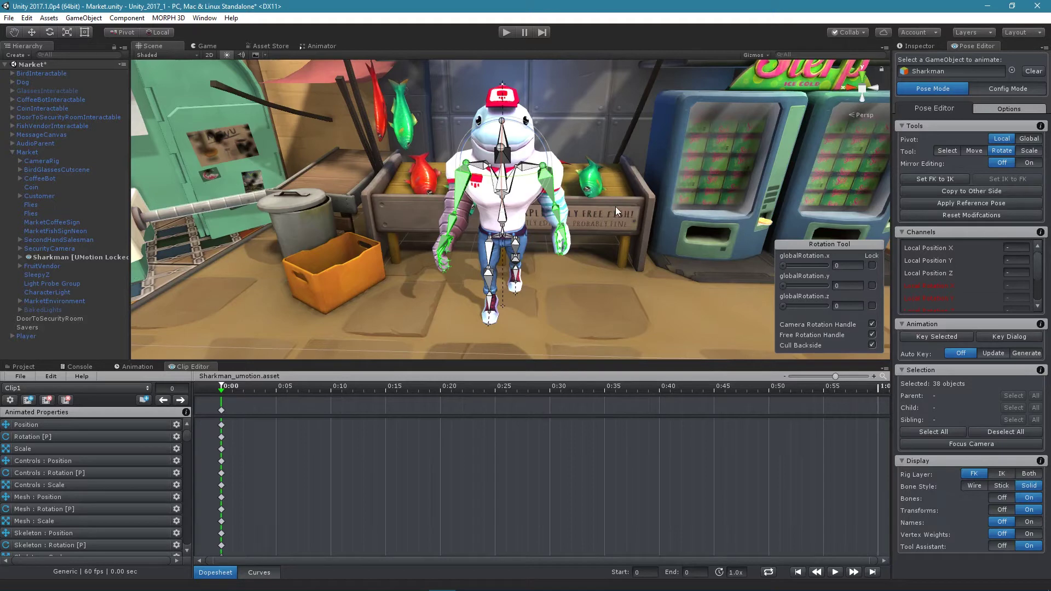
Select every Sharkman bone with Ctrl+A and mirror position and rotation to the other side.
key("ctrl+a")
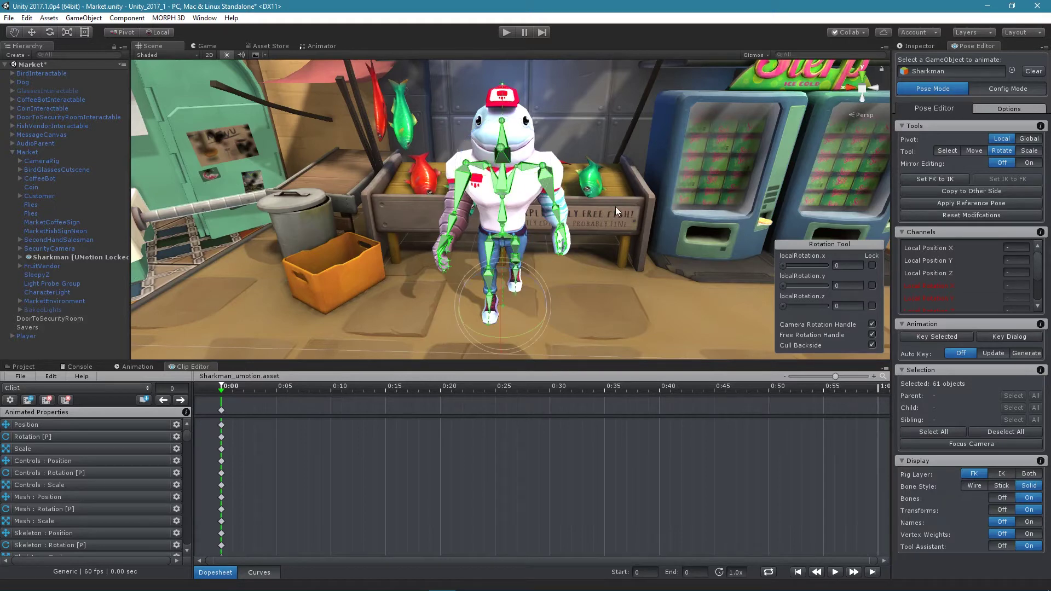
left_click(971, 191)
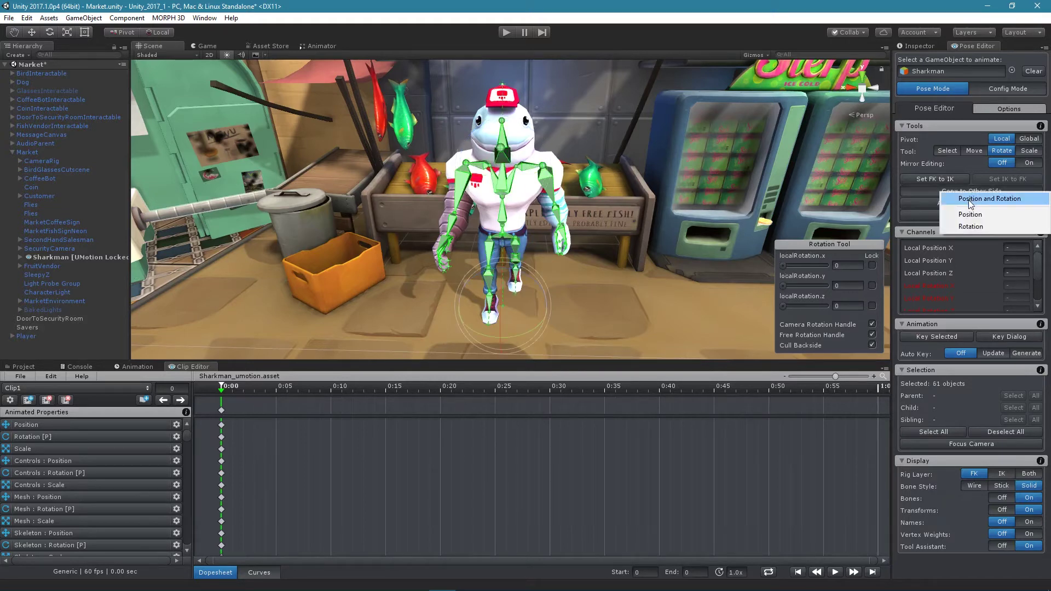
left_click(970, 199)
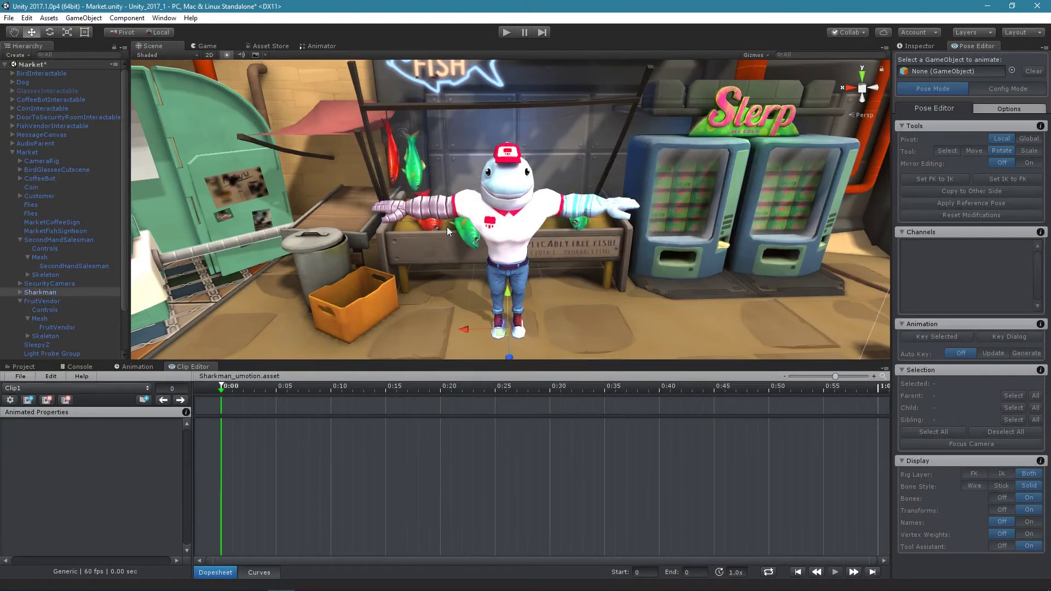
Drag Sharkman from the Hierarchy into the Pose Editor and create a new rig configuration for him.
left_click_drag(37, 294, 958, 67)
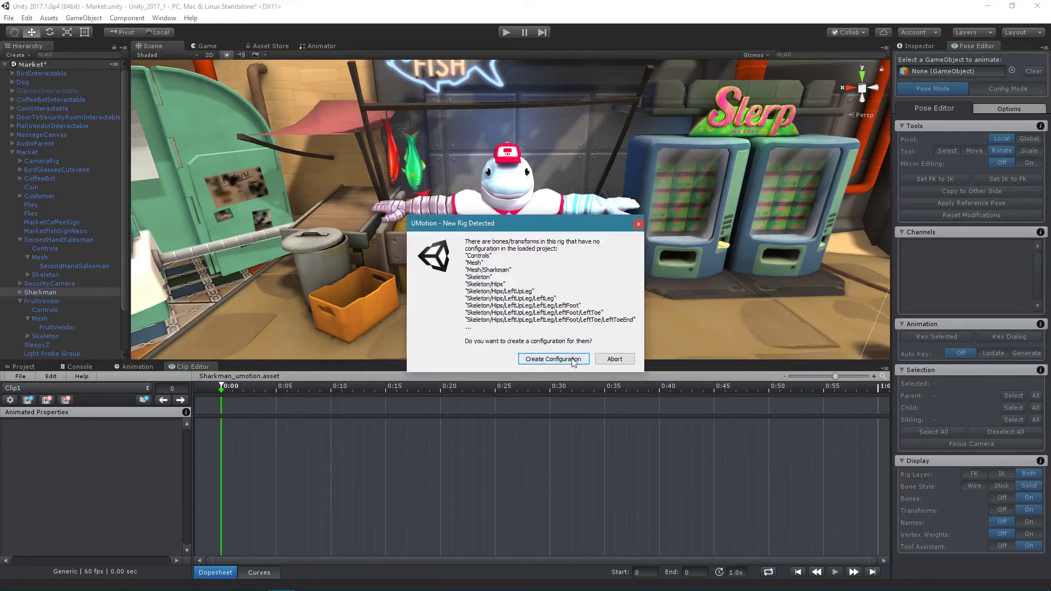
left_click(571, 359)
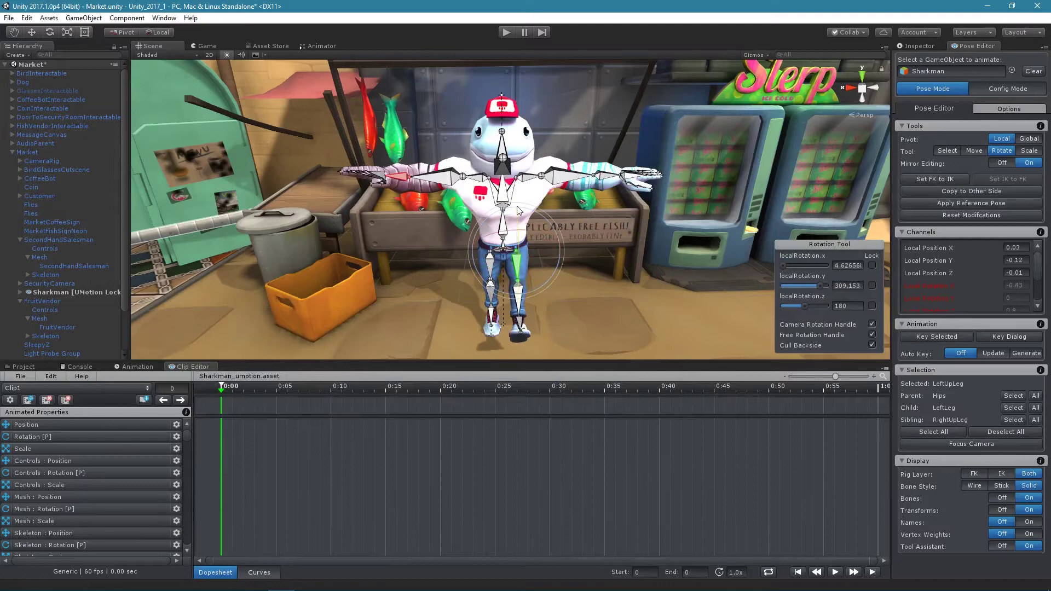
Straighten the left upper leg, then remap LeftUpLeg's mirror bone to RightUpLeg in Config Mode.
left_click_drag(518, 211, 514, 208)
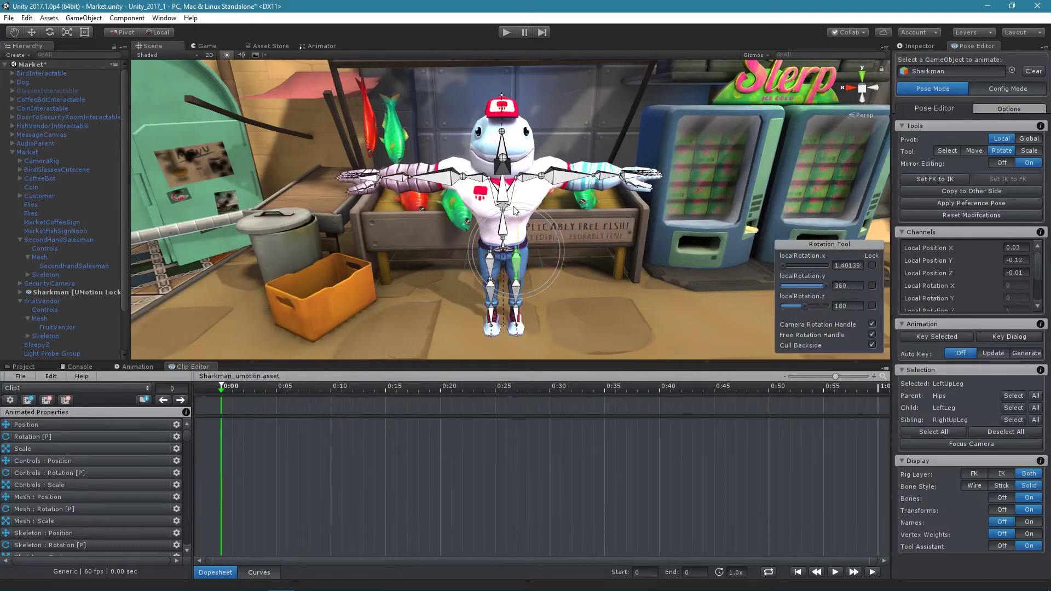
left_click(989, 91)
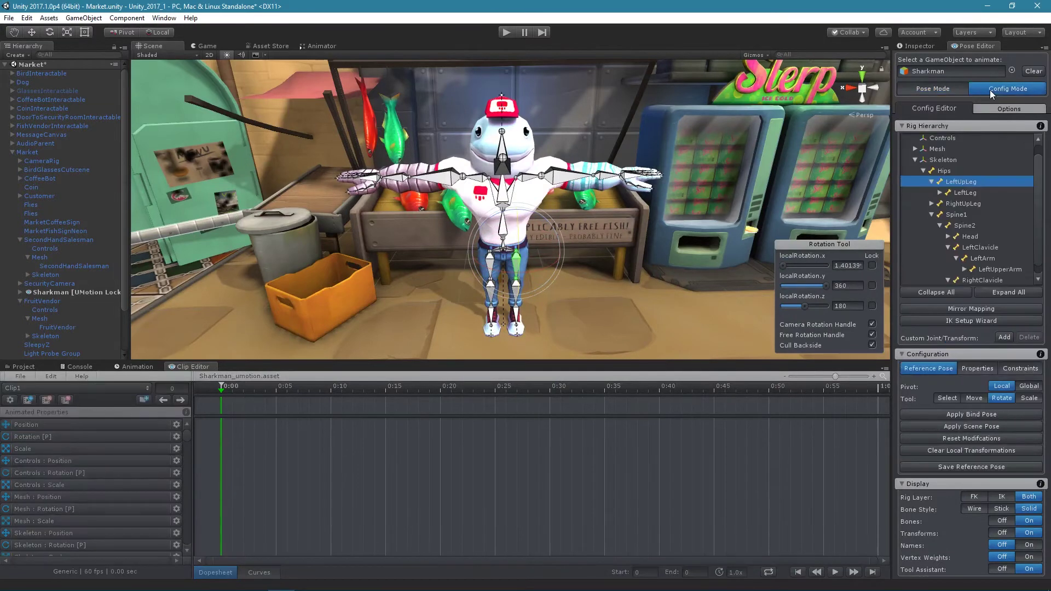
left_click(970, 309)
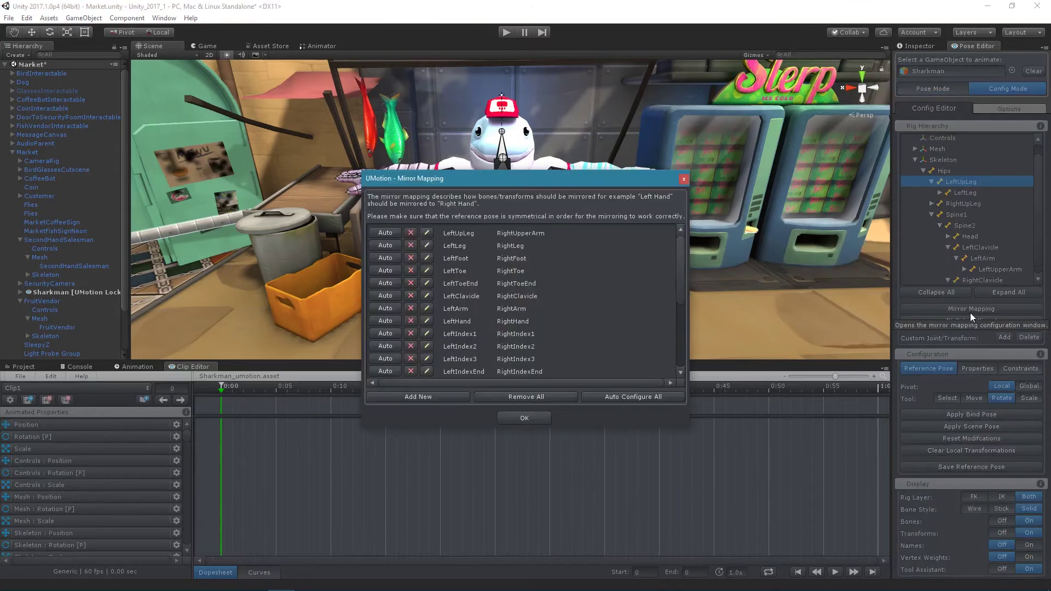
left_click(426, 232)
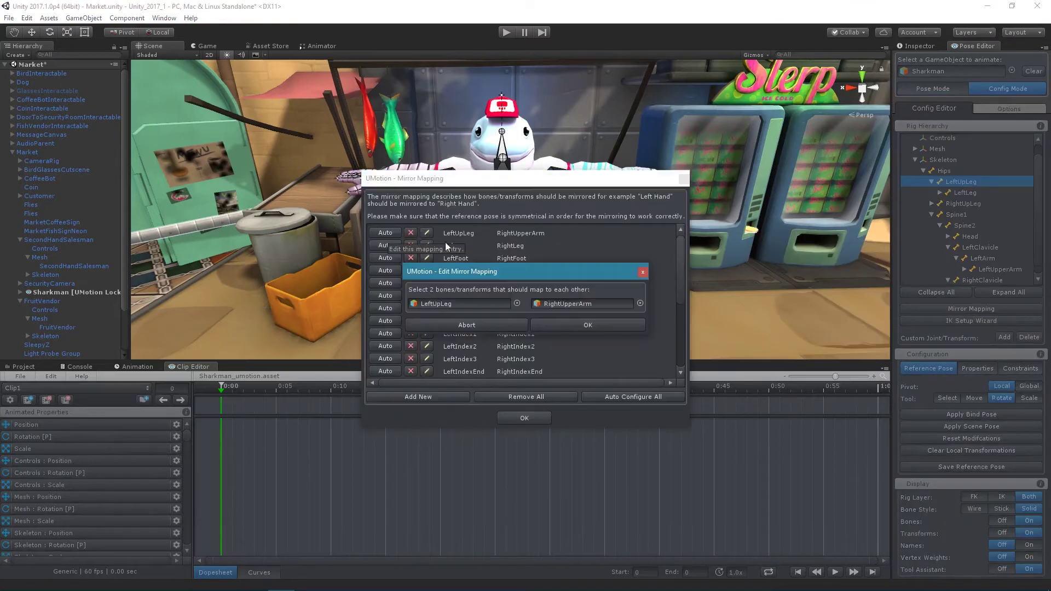
left_click(639, 303)
type("rightup")
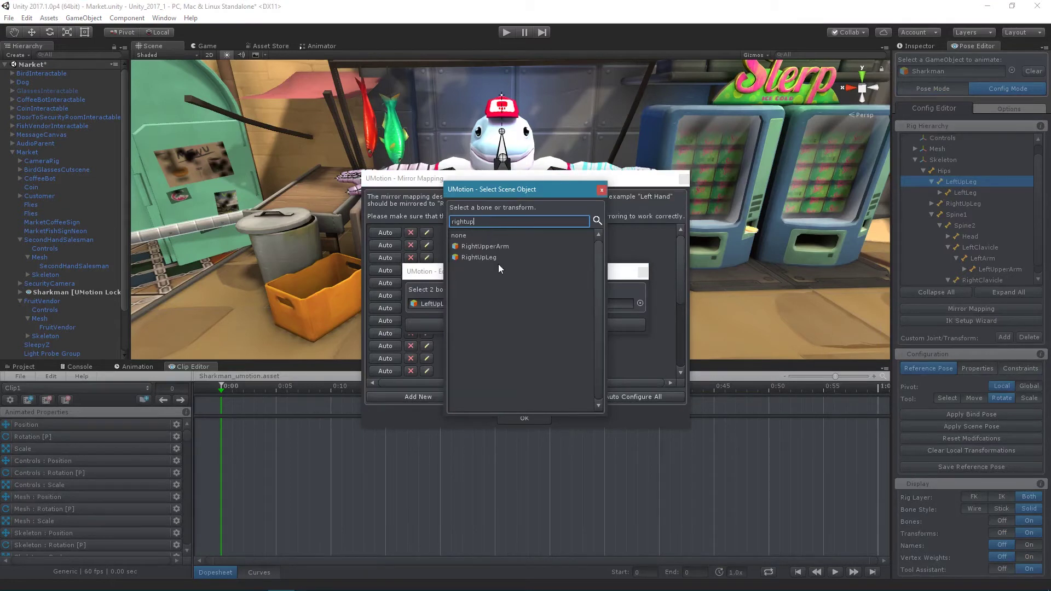
double_click(498, 258)
left_click(603, 322)
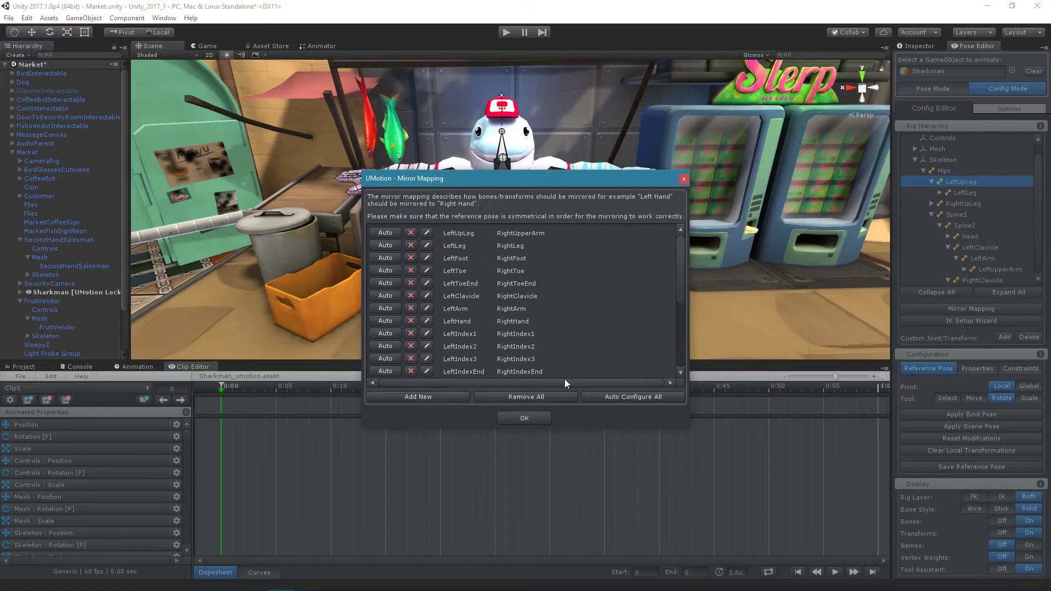
left_click(540, 418)
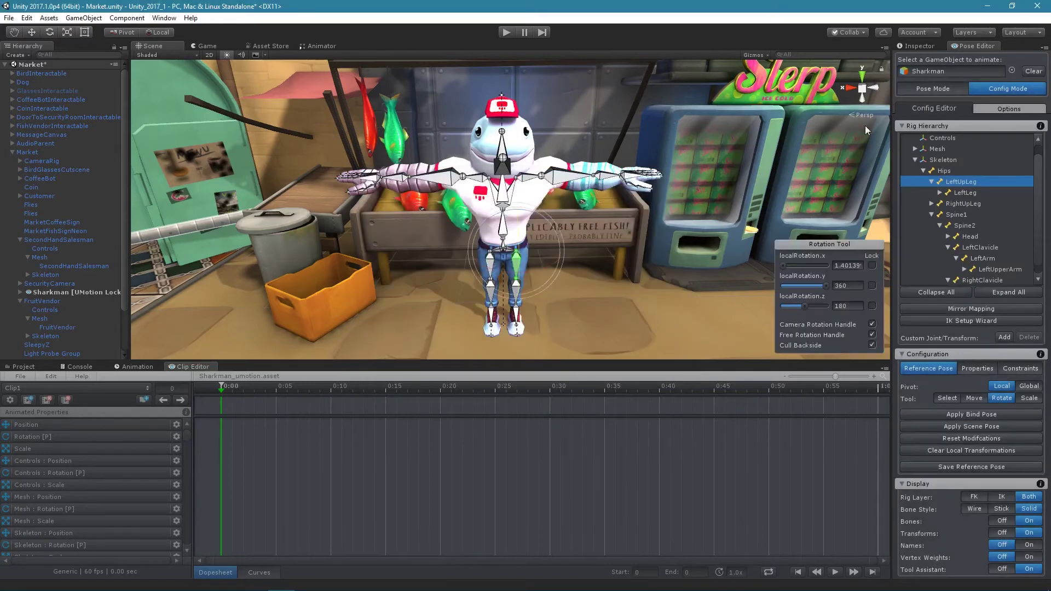
left_click(921, 89)
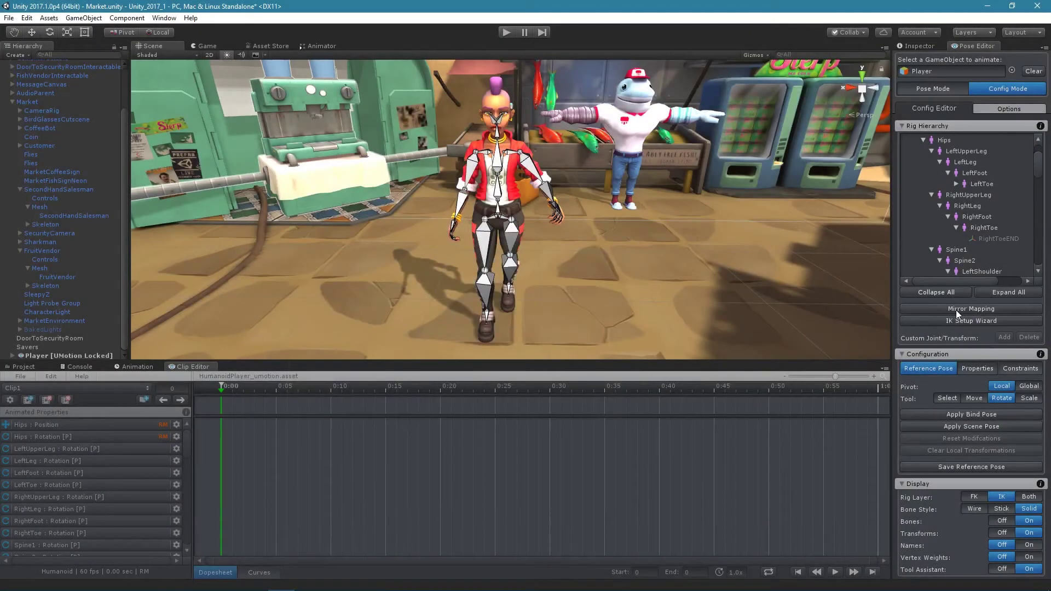
Inspect the Player rig's Mirror Mapping bone pairs and close the list without changes.
left_click(956, 310)
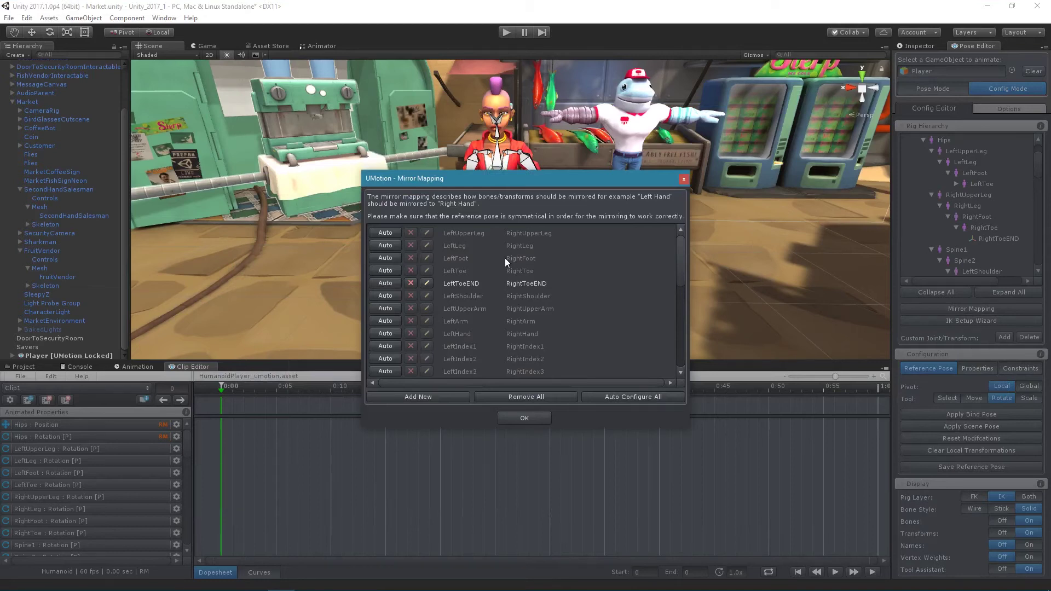
left_click(536, 419)
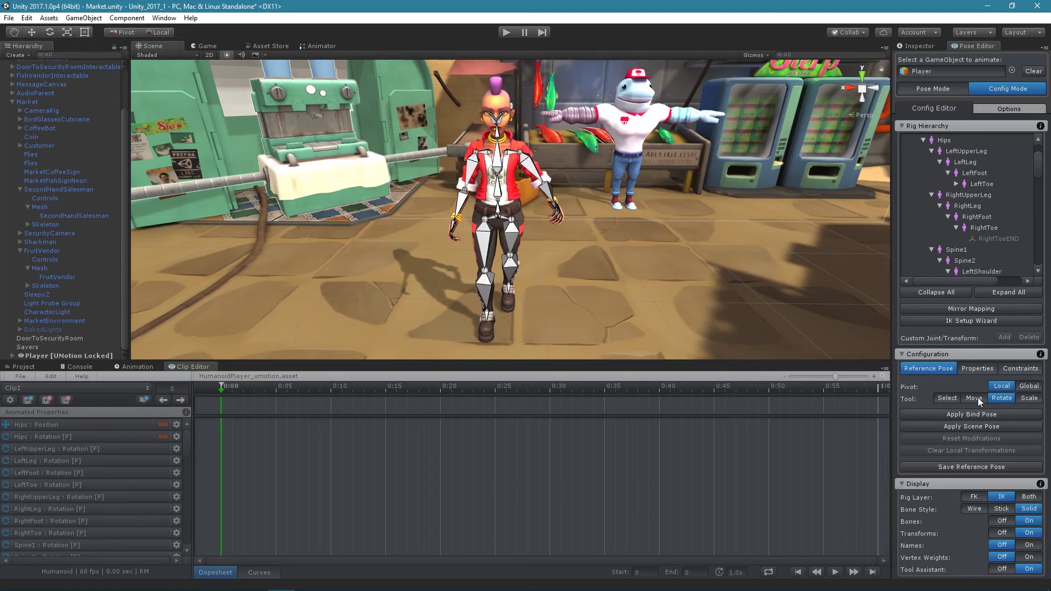
Apply the Player's bind pose and save it as the reference pose.
left_click(986, 414)
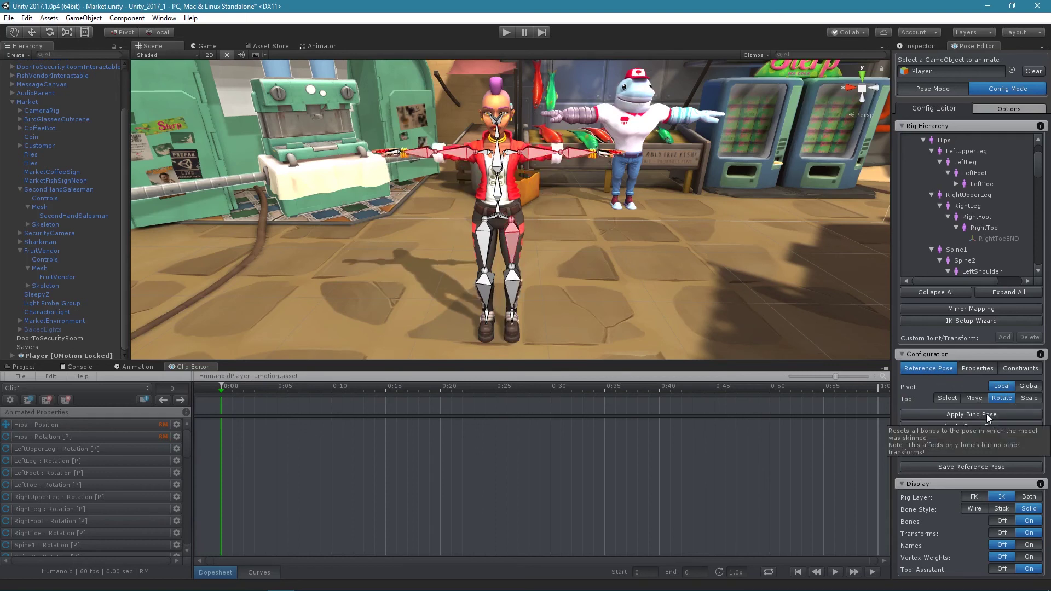
left_click(987, 470)
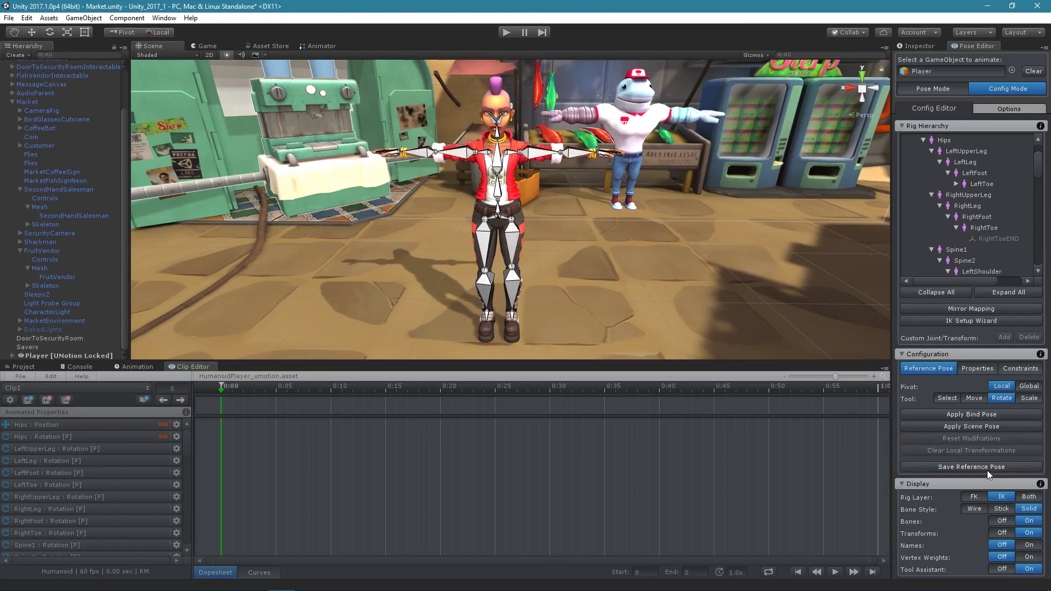